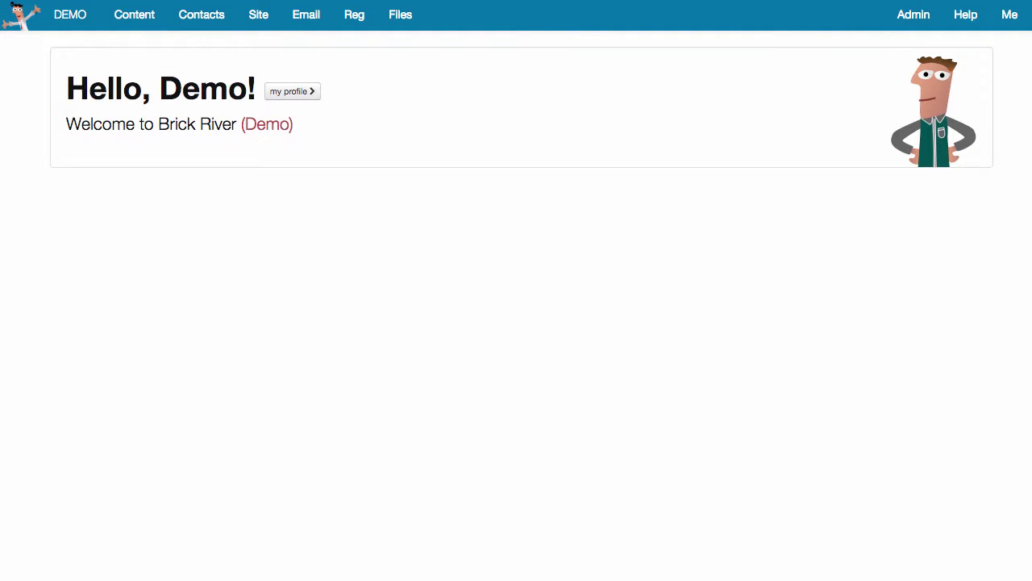
Step: Open the Email Center and examine its templates, reports, email site, unsubscribe and bounce, and subscription options
{"action": "left_click", "coordinate": [310, 25]}
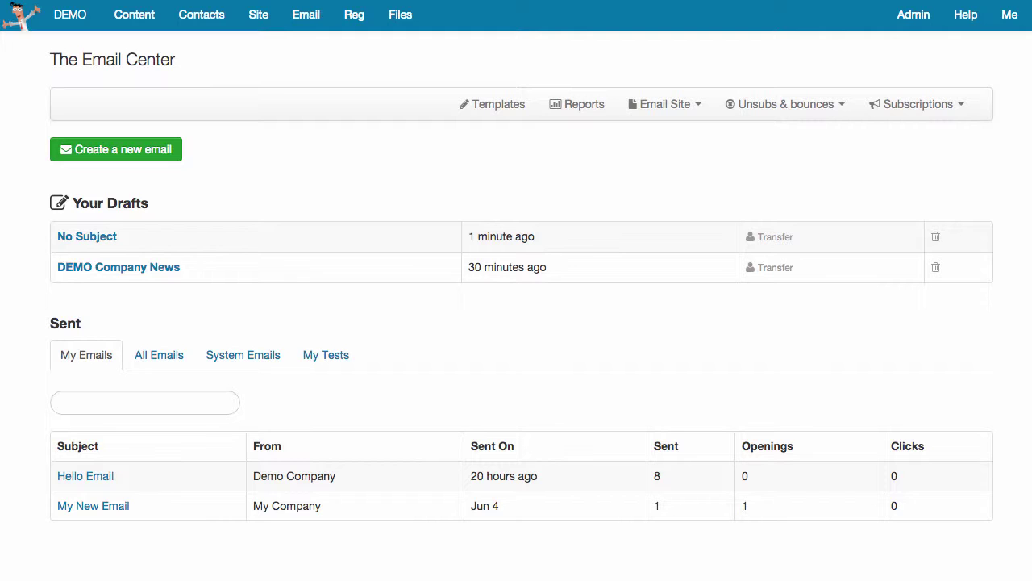
{"action": "left_click", "coordinate": [507, 107]}
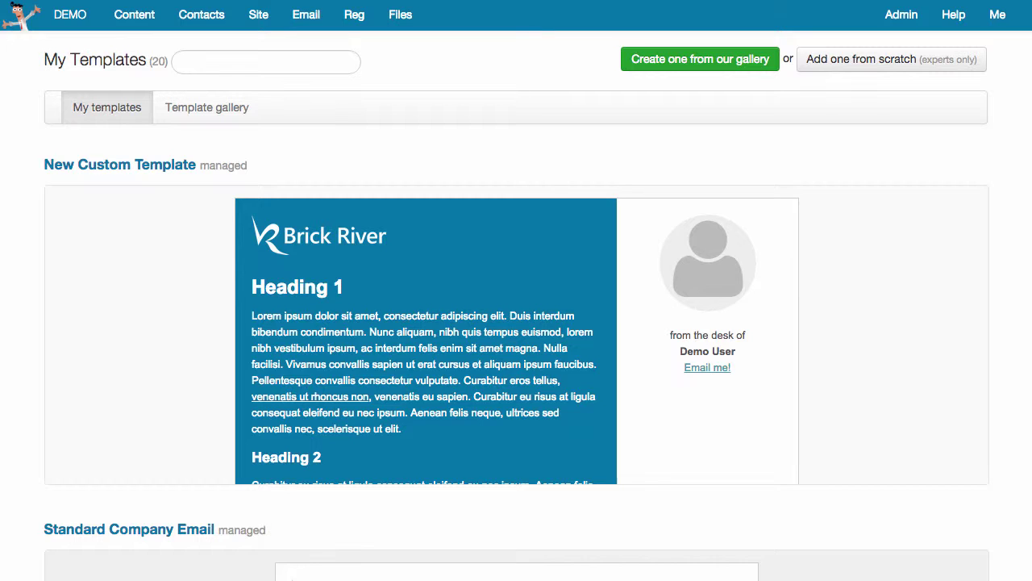
{"action": "left_click", "coordinate": [700, 63]}
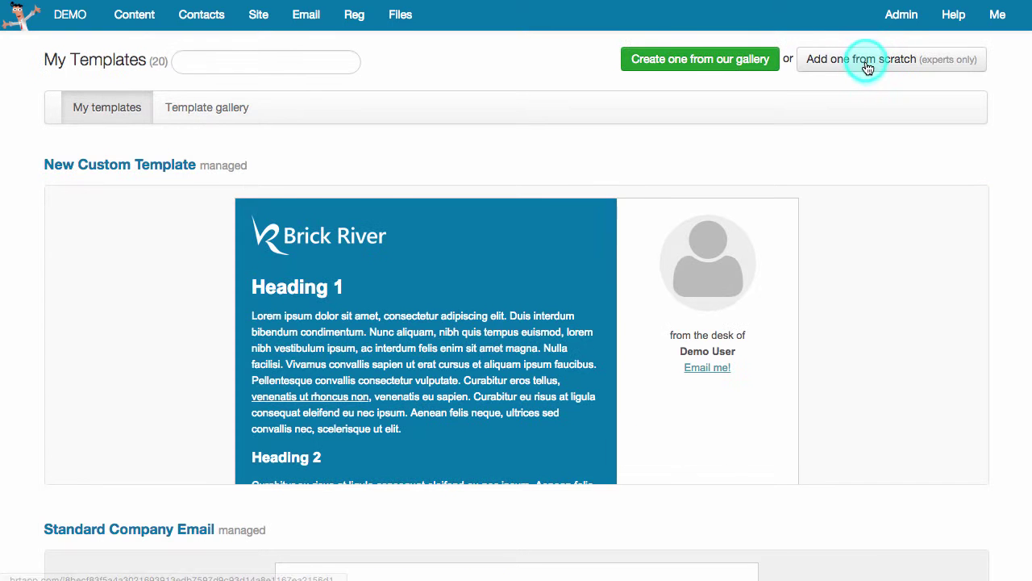
{"action": "left_click", "coordinate": [868, 64]}
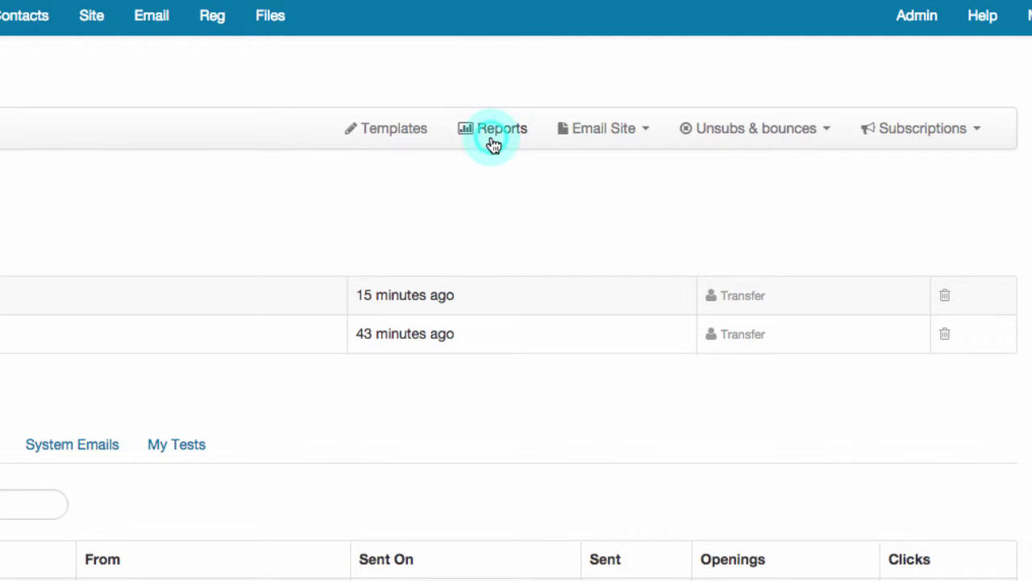
{"action": "left_click", "coordinate": [491, 133]}
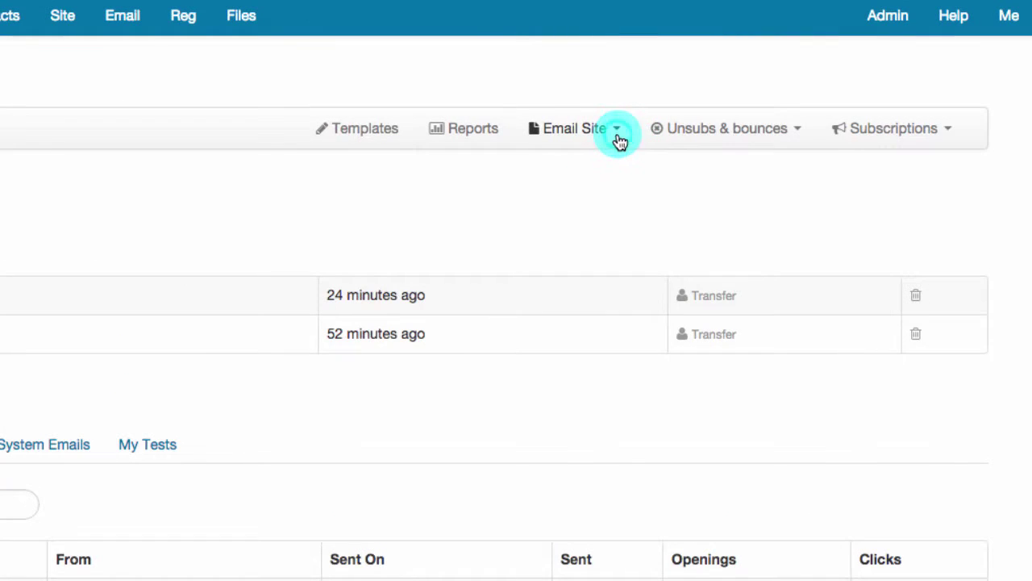
{"action": "left_click", "coordinate": [616, 131]}
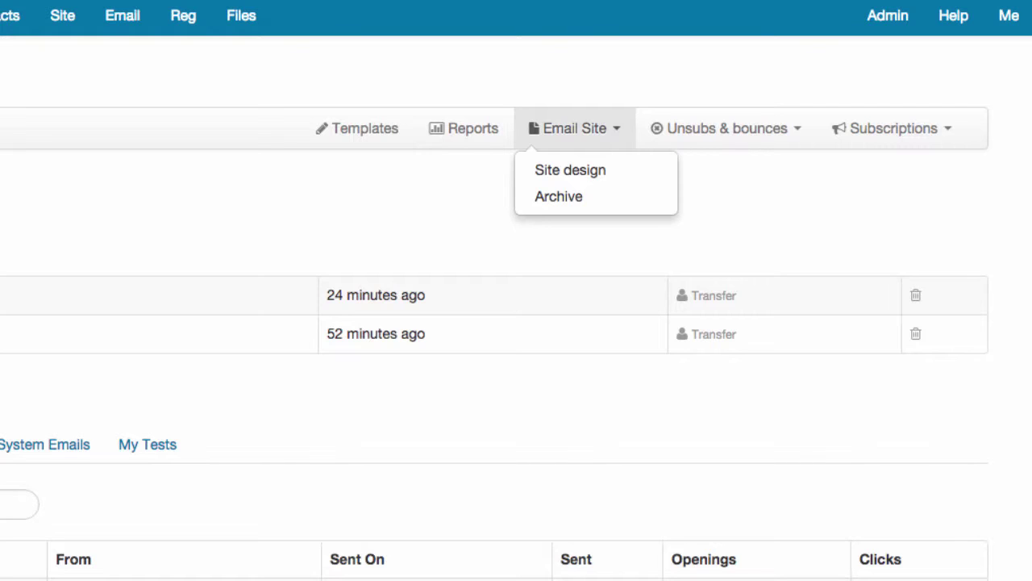
{"action": "left_click", "coordinate": [795, 137]}
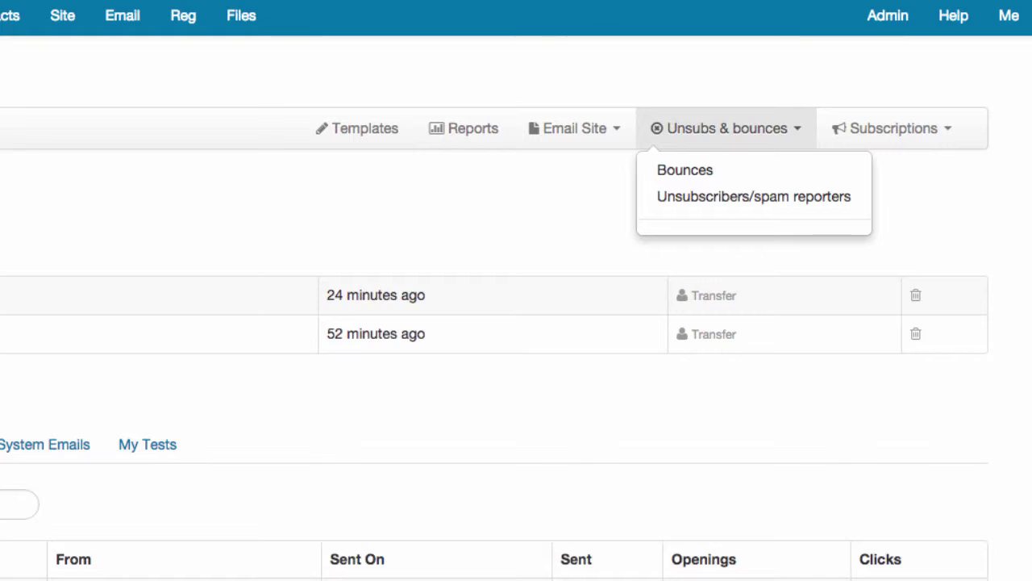
{"action": "left_click", "coordinate": [944, 136]}
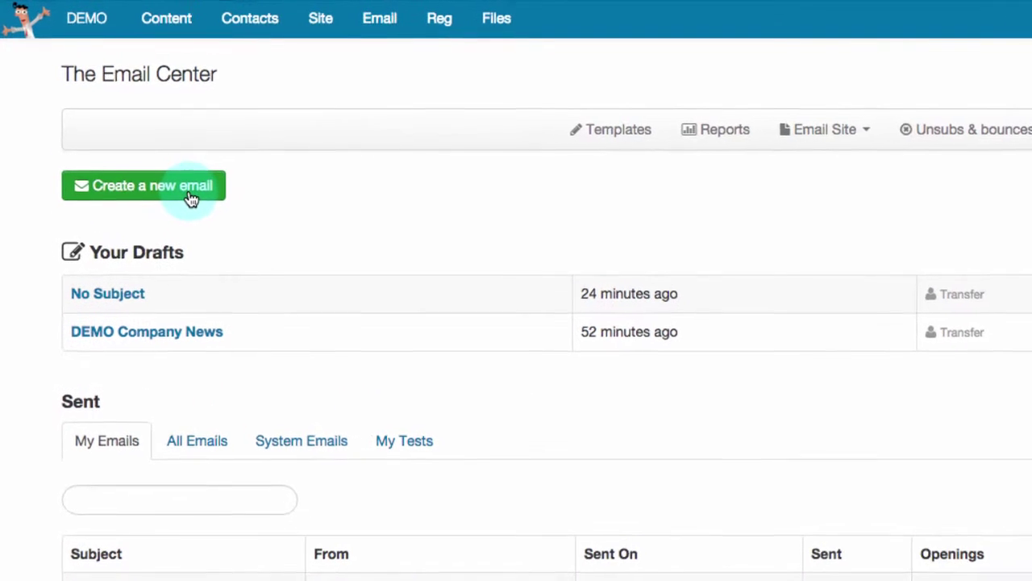
Step: Create a new email based on the Standard Company Email template
{"action": "left_click", "coordinate": [192, 201]}
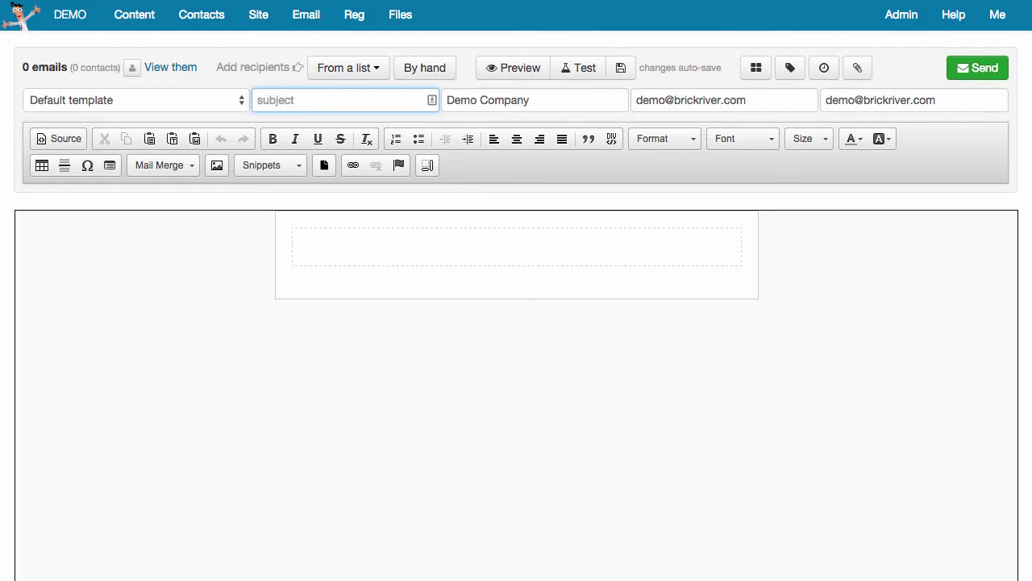
{"action": "left_click", "coordinate": [243, 111]}
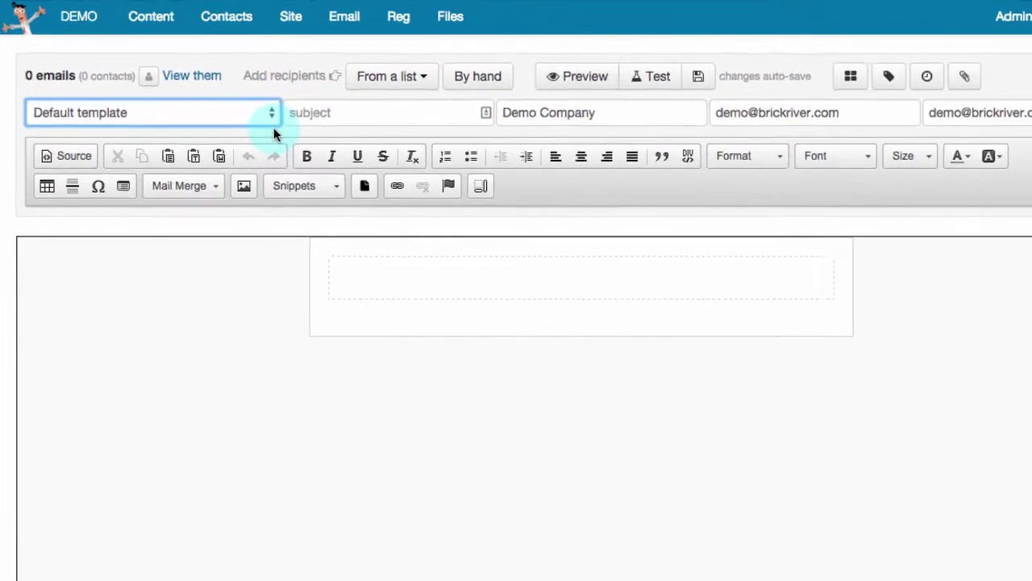
{"action": "left_click", "coordinate": [301, 132]}
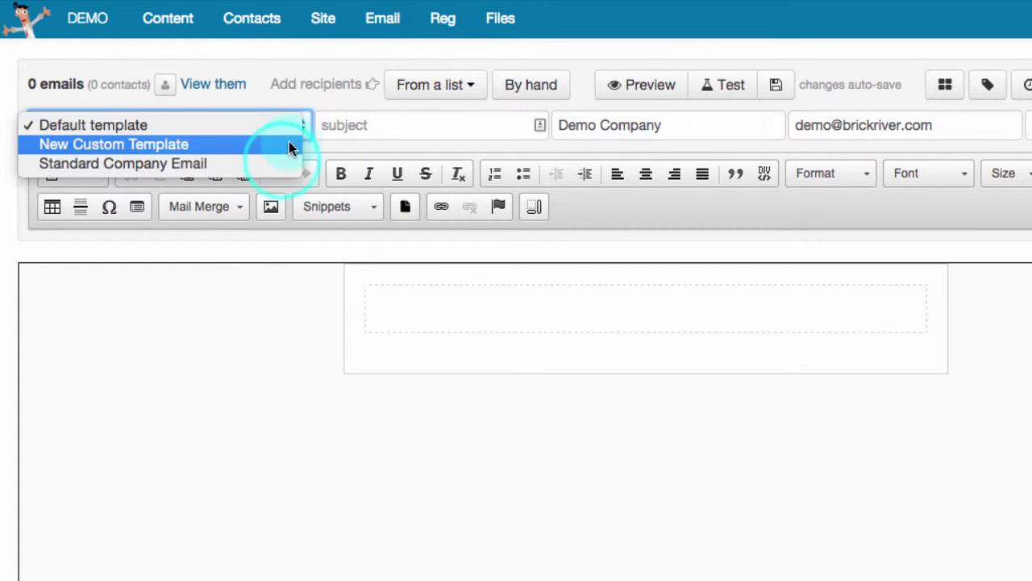
{"action": "left_click", "coordinate": [284, 168]}
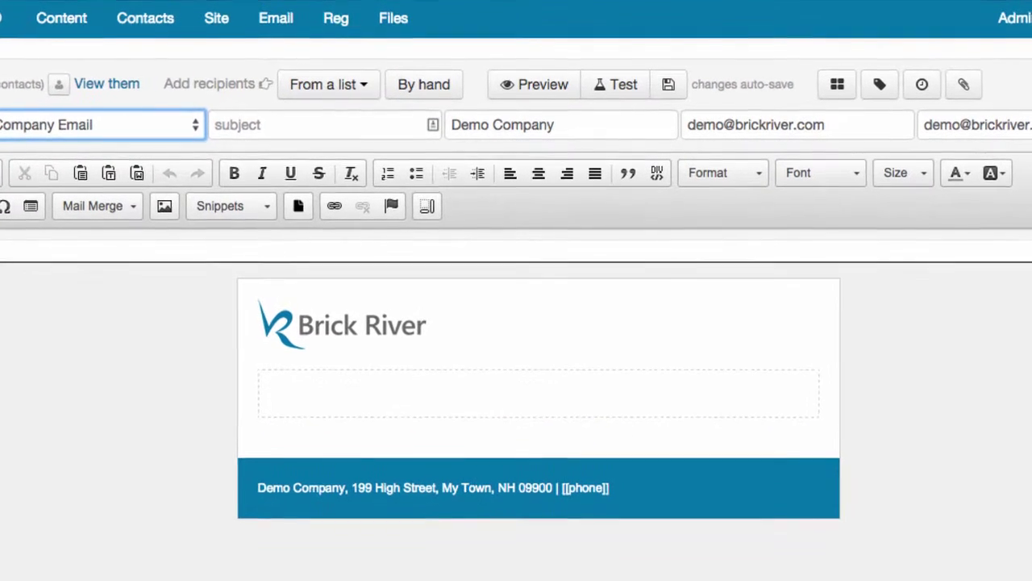
Step: Set the new email's subject to "Hello Email"
{"action": "key", "text": "Tab"}
{"action": "type", "text": "Hello Email"}
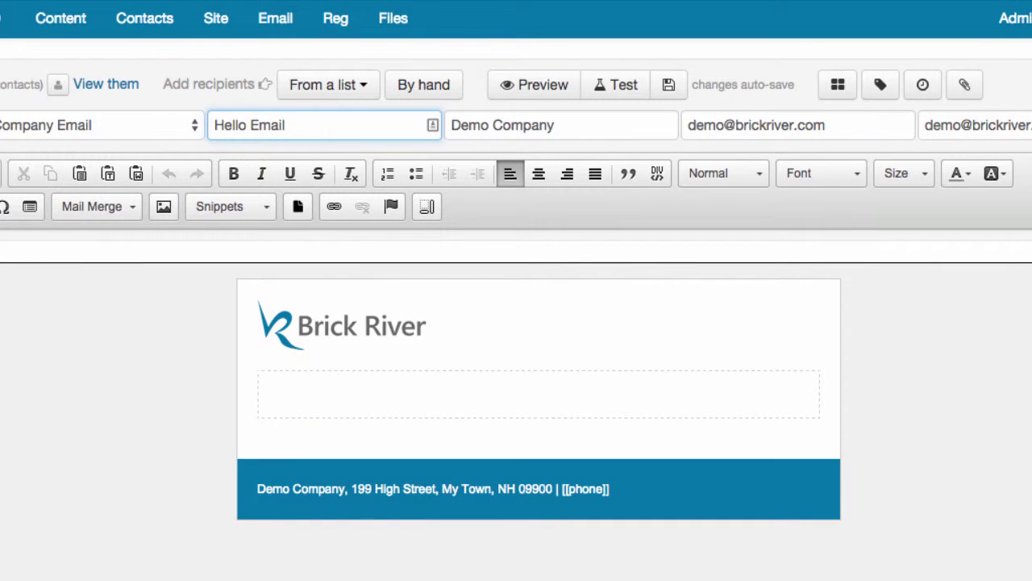
{"action": "key", "text": "Tab"}
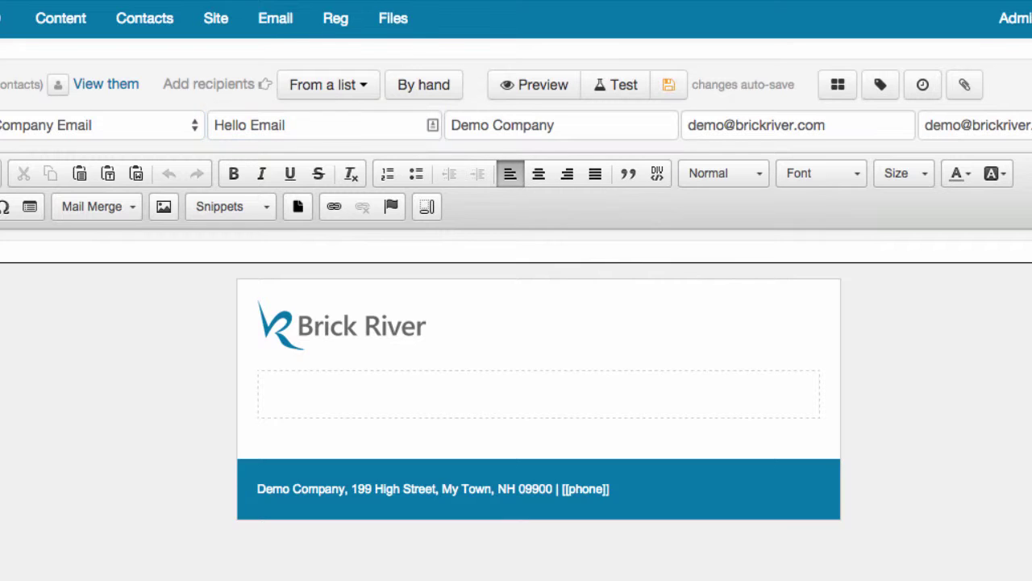
{"action": "left_click", "coordinate": [554, 125]}
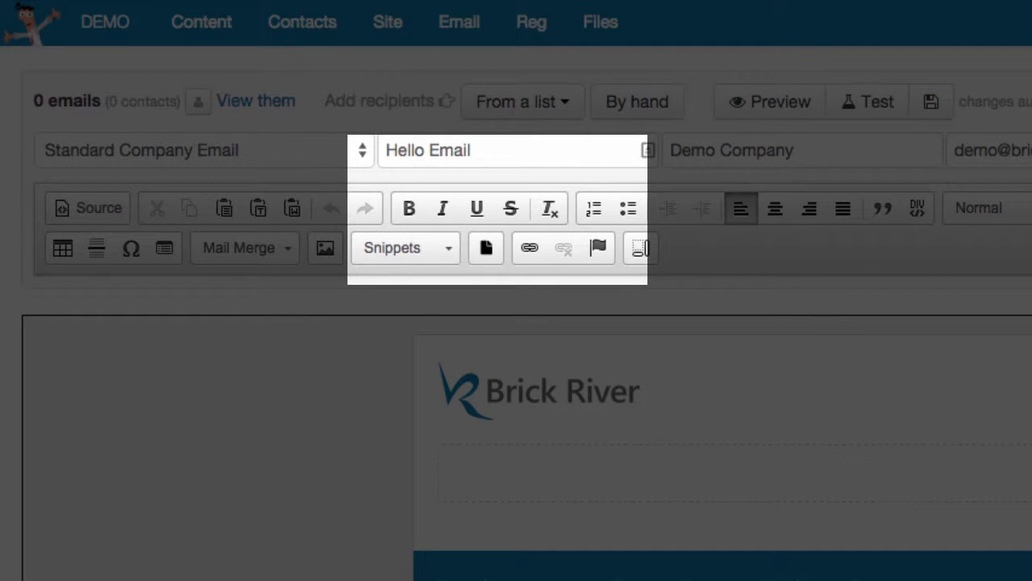
Step: Fill the email body with the status update message, from "Hello everyone," through the closing "I'll be sure to stay in touch," and the sender's name
{"action": "left_click", "coordinate": [551, 203]}
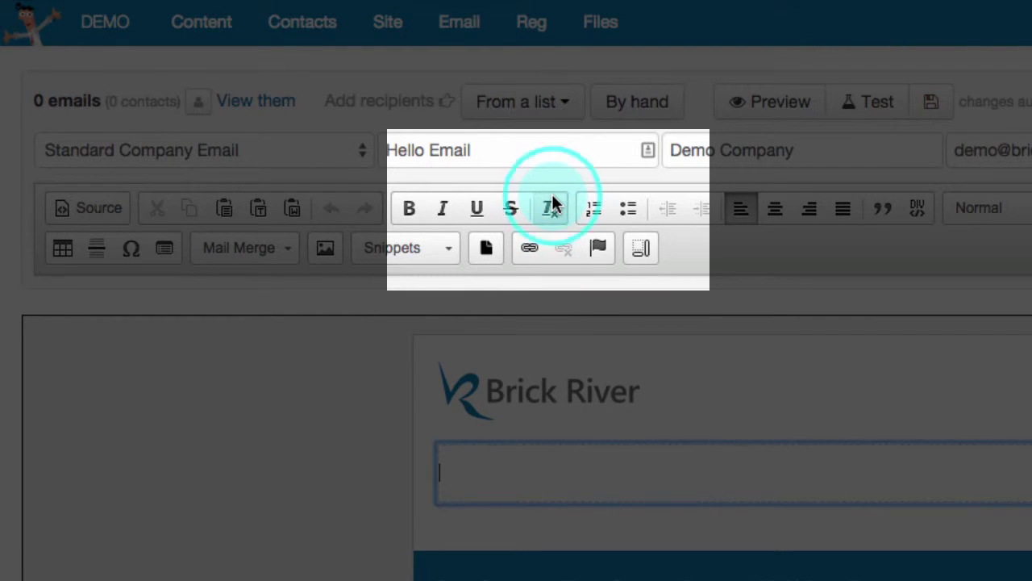
{"action": "left_click", "coordinate": [578, 446]}
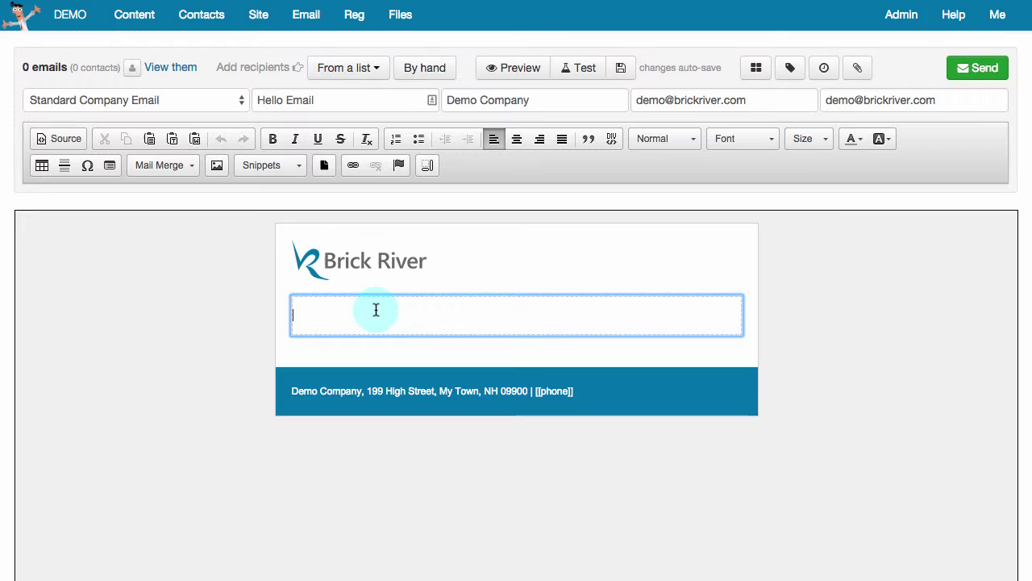
{"action": "type", "text": "Hello everyone,  This email is an update on our status. So far, our year has been really great! We began using the Brick River system after they designed us a fantastic website, and needless to say, I'm impressed. I get to use this simple, but powerful email blaster that connects seamlessly to our contact manager. I can build lists and templates, you name it.  I'd also like to mention that the voiceover artist for the Brick River tutorials has a great baritone voice and articulates like a pro. I can tell he would be great at reading Sci-Fi novels for audio books. His intonation suggests mastery of alien tongues like Xccgtev and Tpwj Yfy-Iks'. I can picture myself listening while doing household chores - but only in the day time. Sci-fi can sometimes be scary.  I'll be sure to stay in touch,  Lennier"}
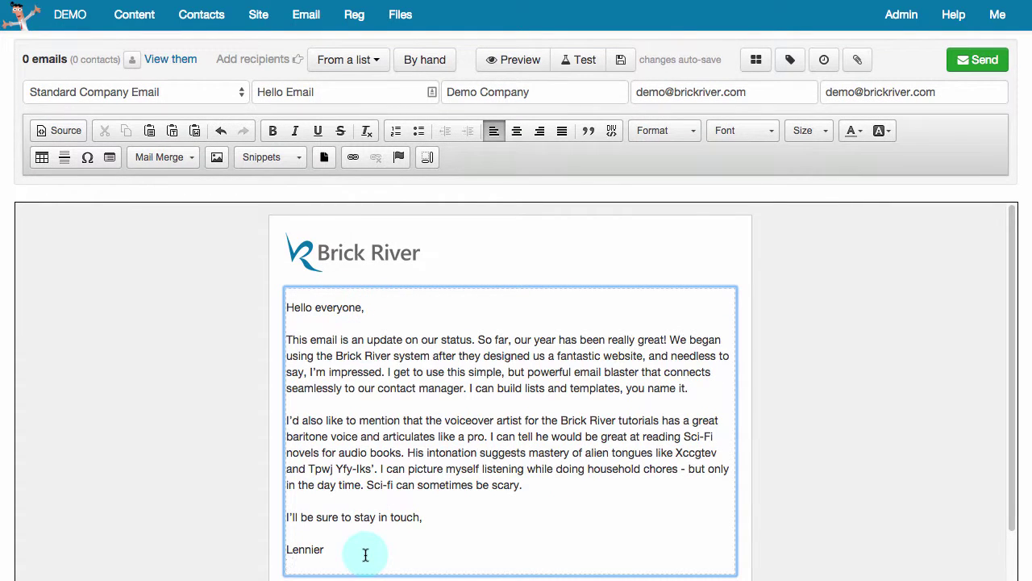
Step: Remove the formatting from all of the text in the email body
{"action": "key", "text": "ctrl+a"}
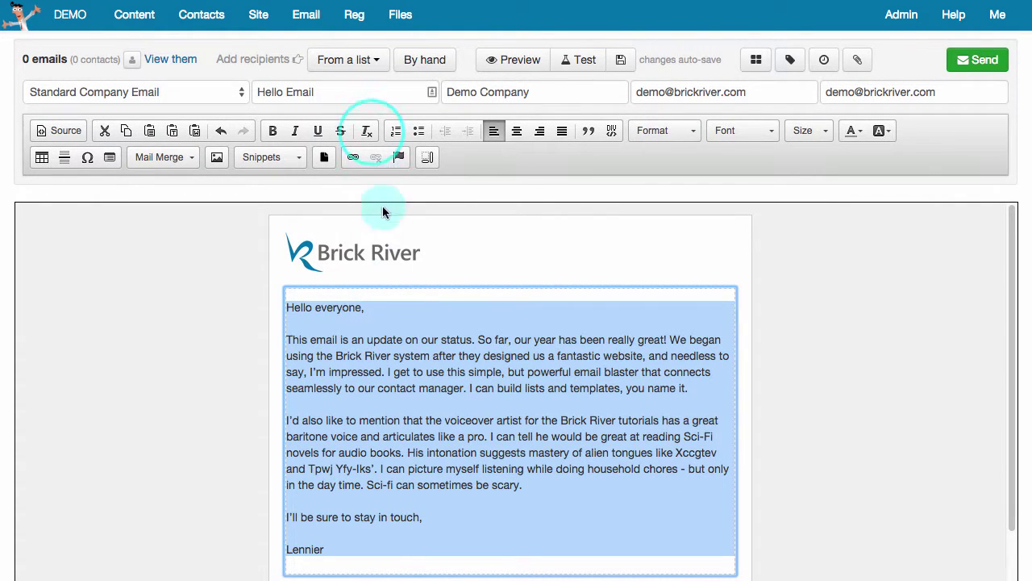
{"action": "left_click", "coordinate": [367, 131]}
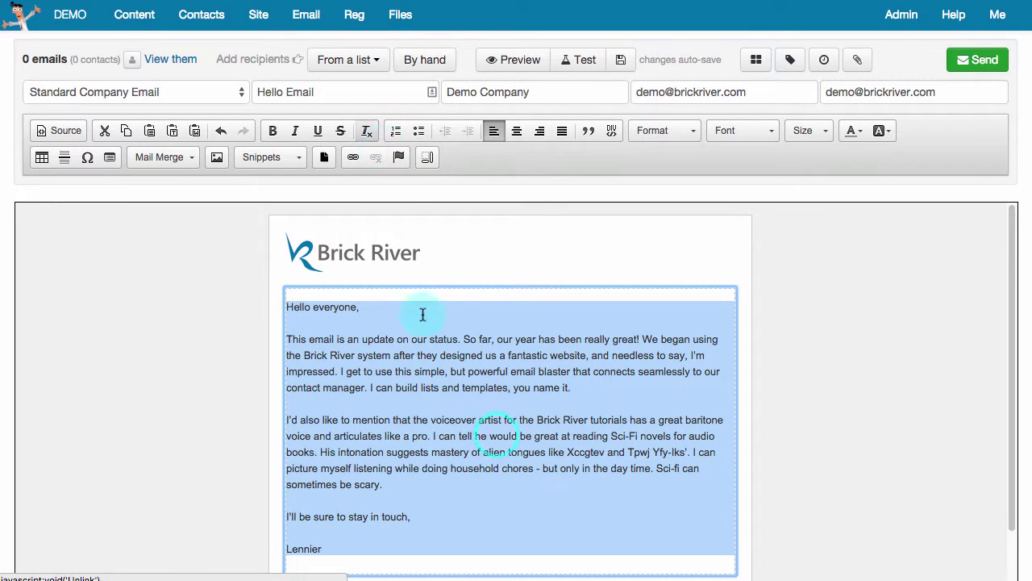
{"action": "left_click", "coordinate": [491, 436]}
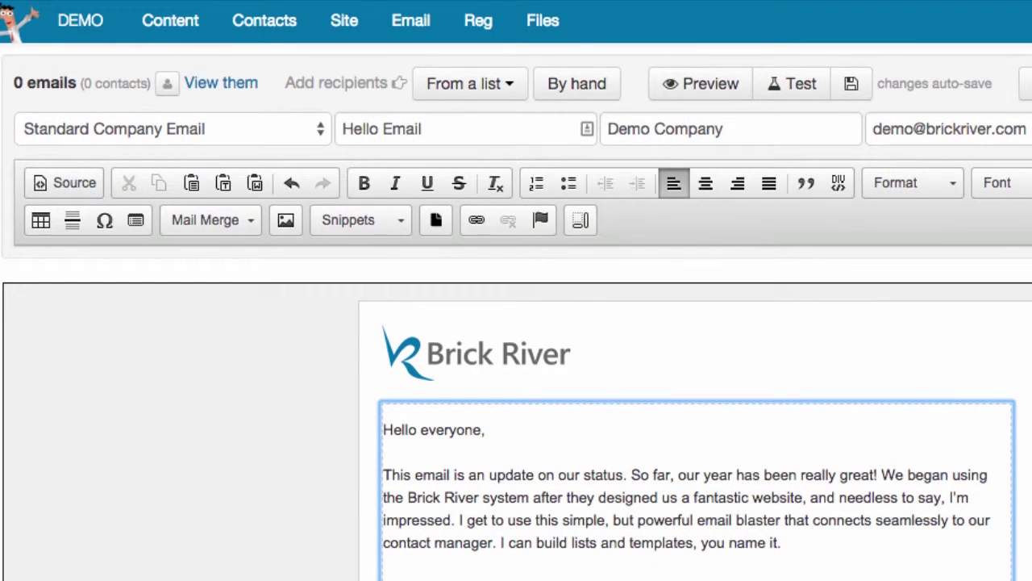
Step: Add everyone in the People contact list as recipients of the existing "Hello Email" draft
{"action": "left_click", "coordinate": [577, 84]}
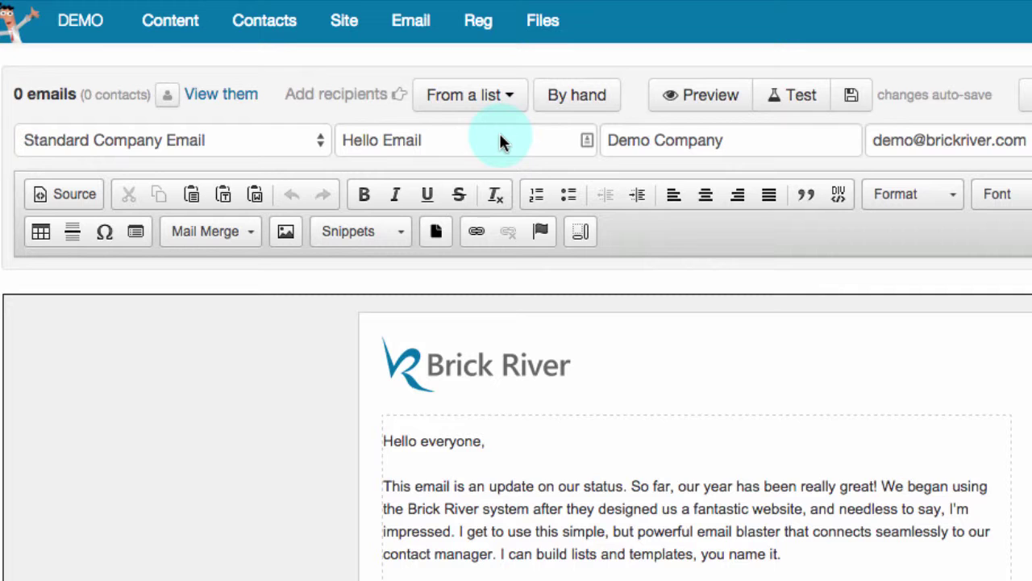
{"action": "left_click", "coordinate": [526, 97]}
{"action": "mouse_move", "coordinate": [530, 168]}
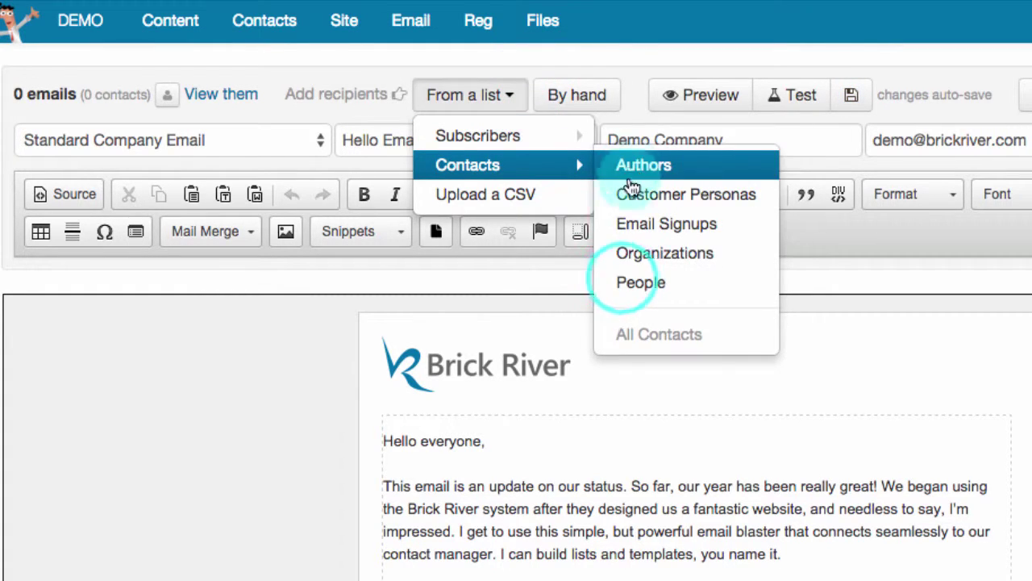
{"action": "left_click", "coordinate": [625, 284]}
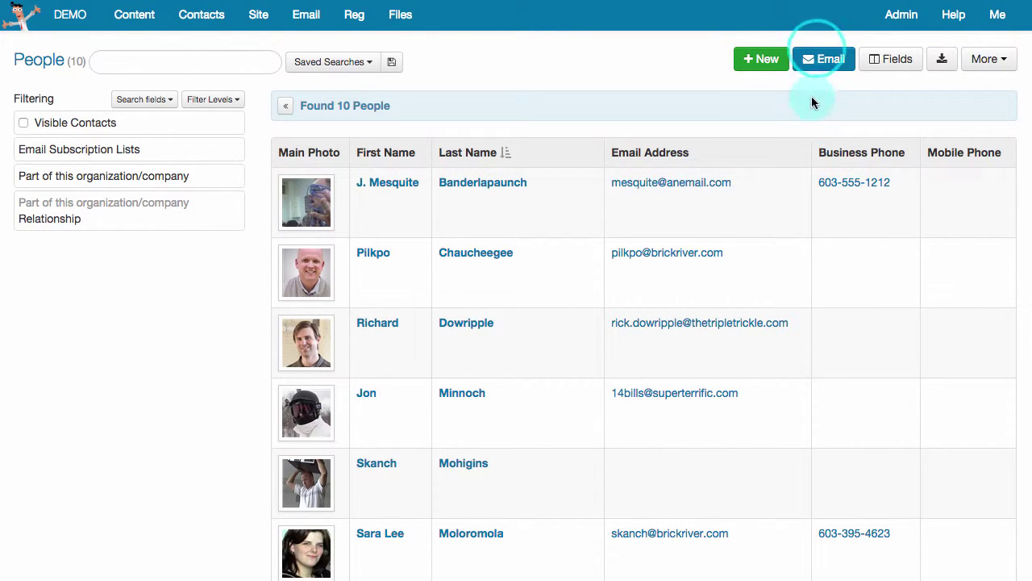
{"action": "left_click", "coordinate": [819, 54]}
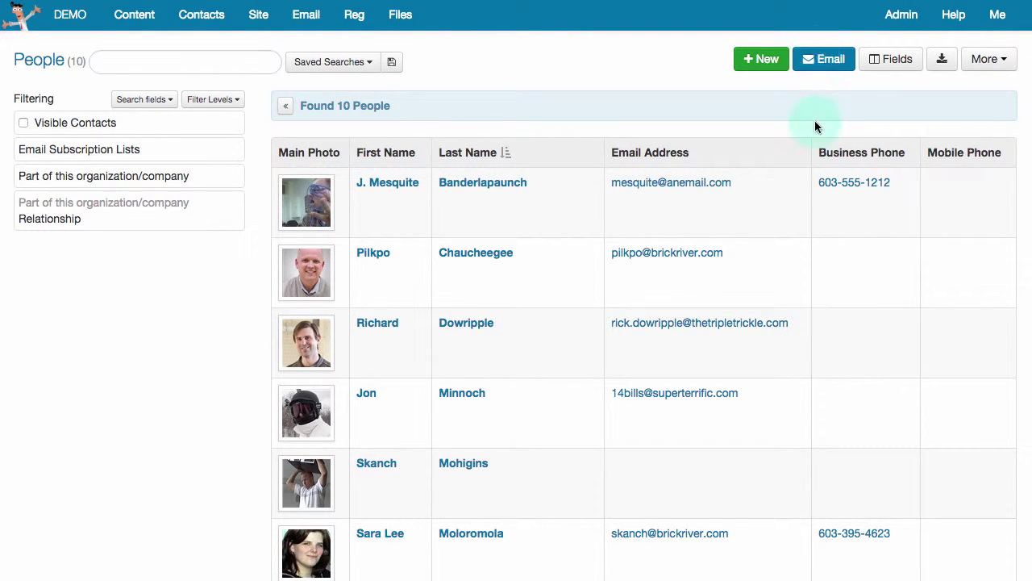
{"action": "left_click", "coordinate": [817, 56]}
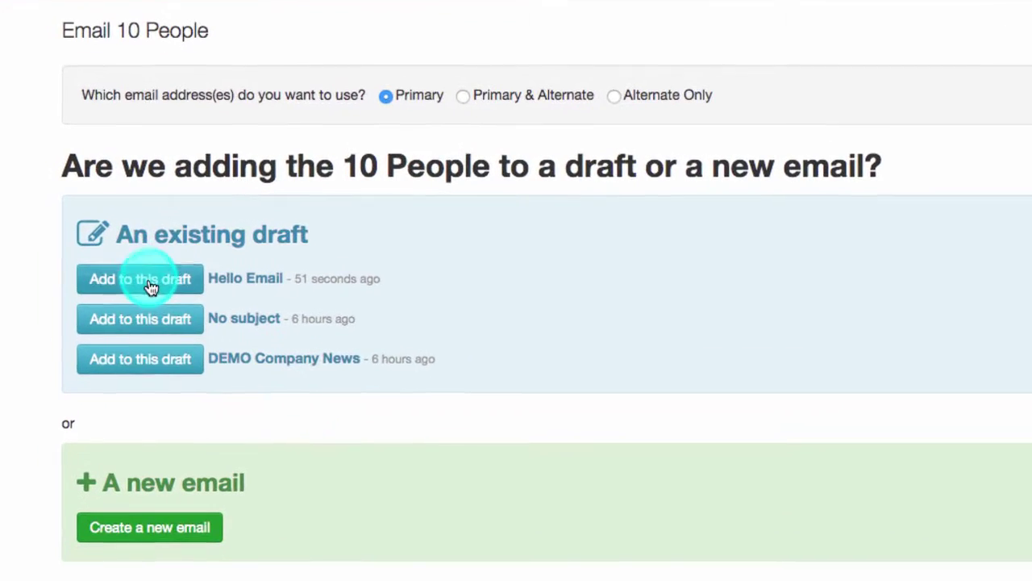
{"action": "left_click", "coordinate": [150, 287]}
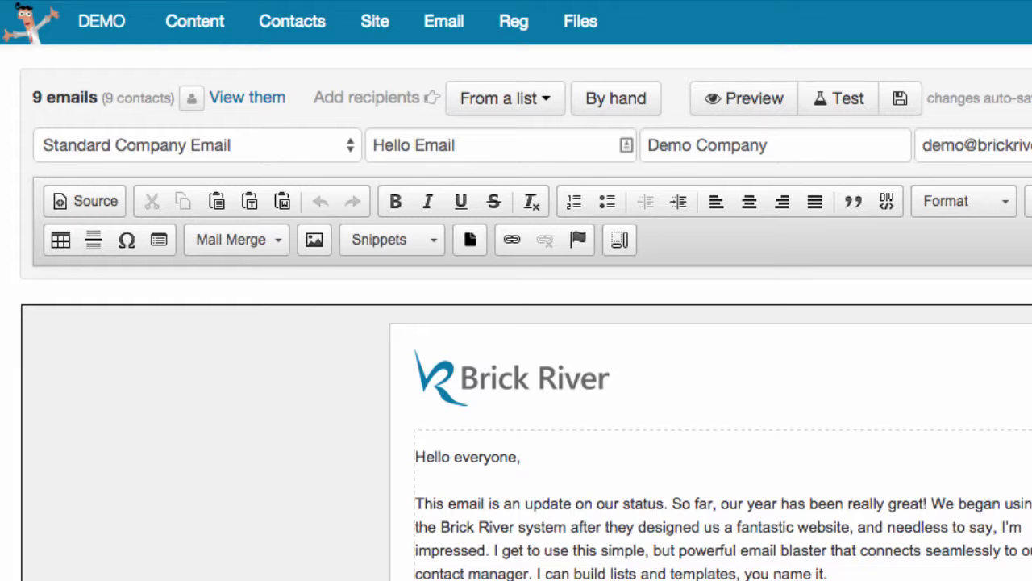
Step: Review the draft's recipient addresses and preview the email, returning to edit mode
{"action": "left_click", "coordinate": [249, 99]}
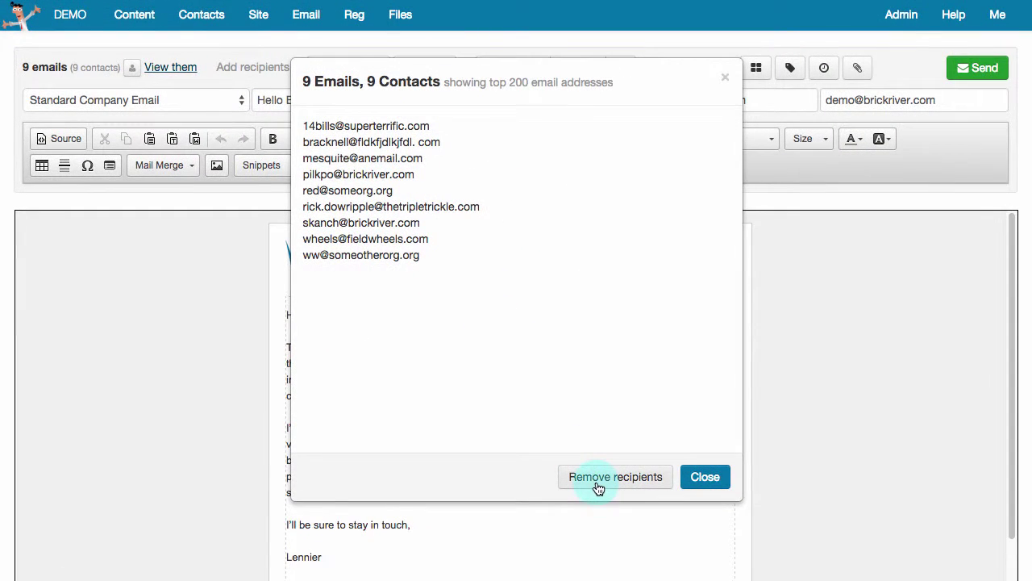
{"action": "left_click", "coordinate": [703, 479]}
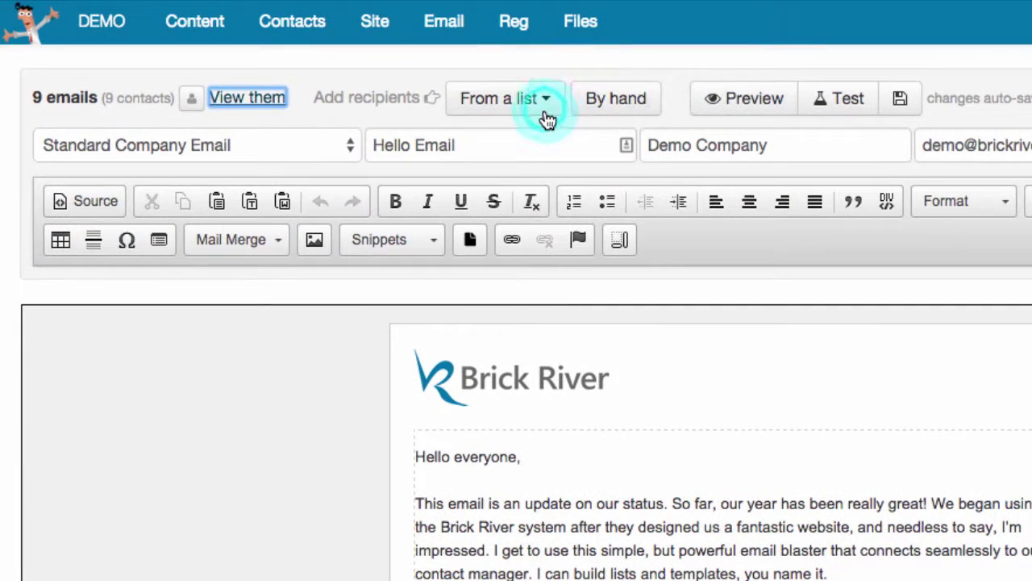
{"action": "left_click", "coordinate": [492, 94]}
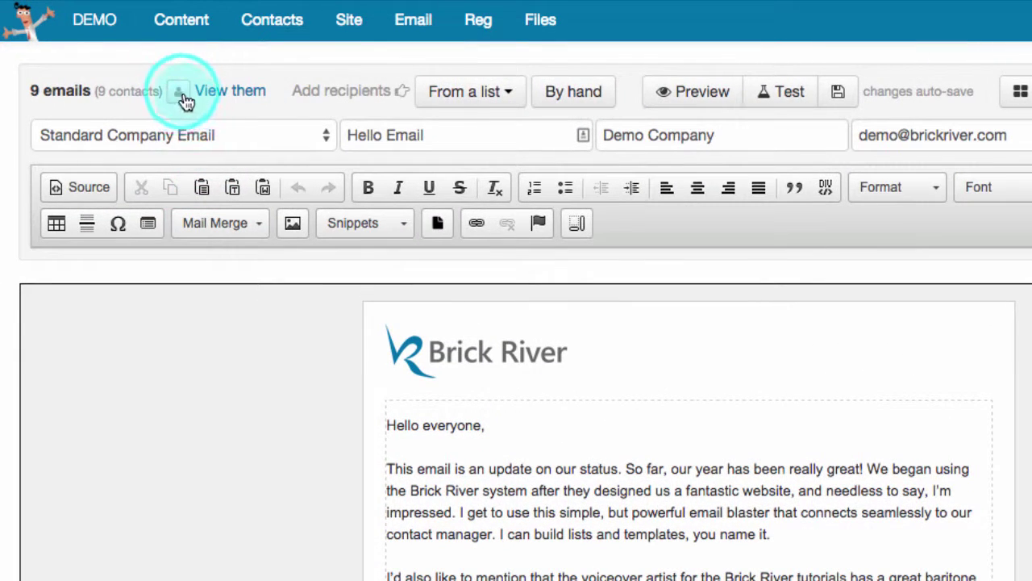
{"action": "left_click", "coordinate": [182, 96]}
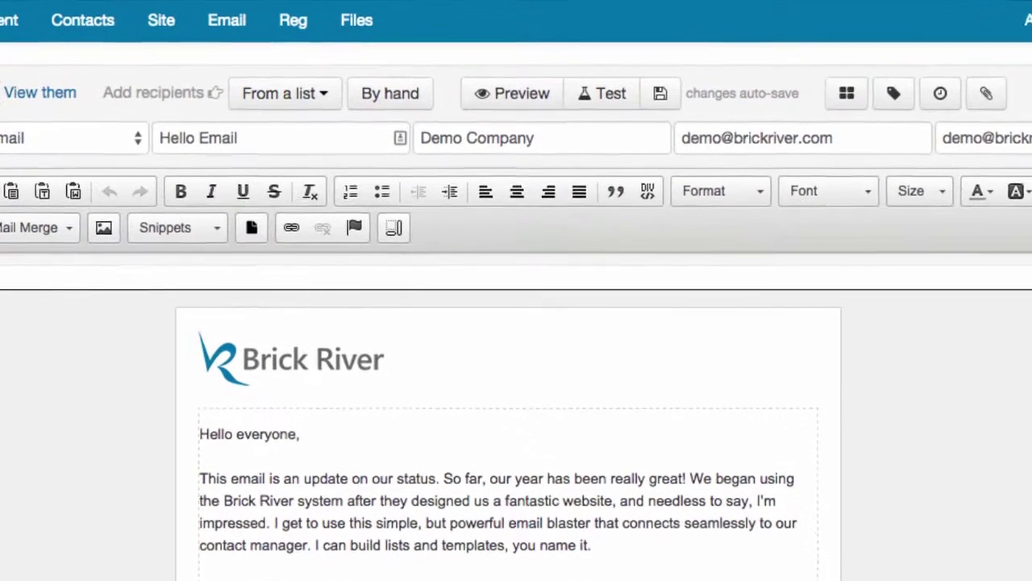
{"action": "left_click", "coordinate": [506, 77]}
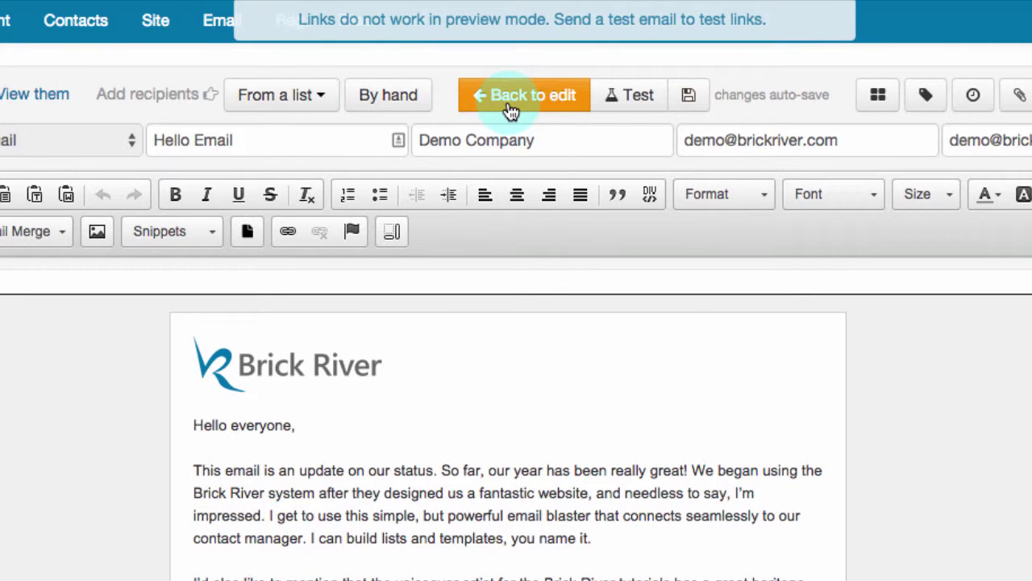
{"action": "left_click", "coordinate": [510, 105]}
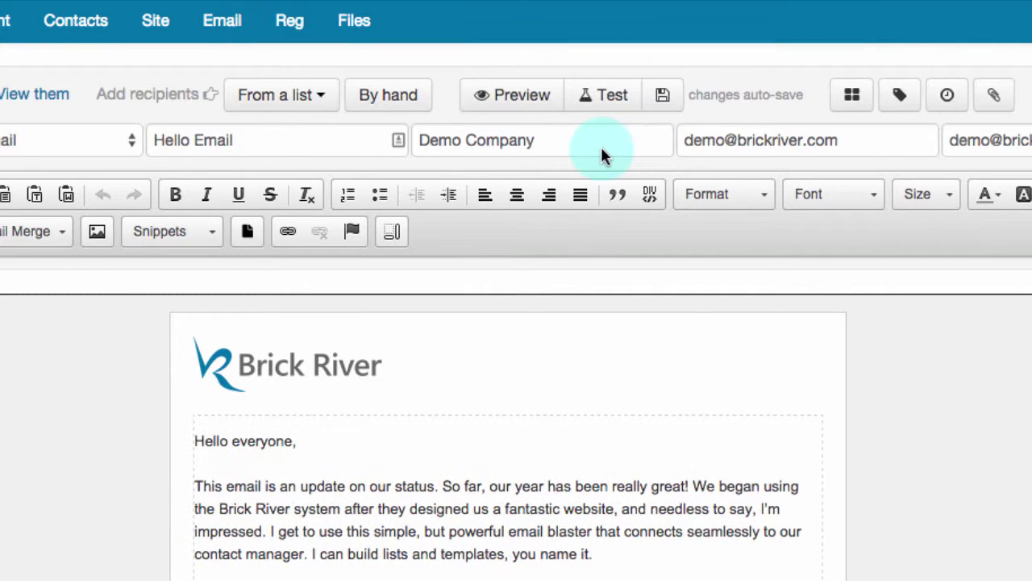
Step: Check the form for sending a test email, close it without sending a test, and save the "Hello Email" draft
{"action": "left_click", "coordinate": [604, 81]}
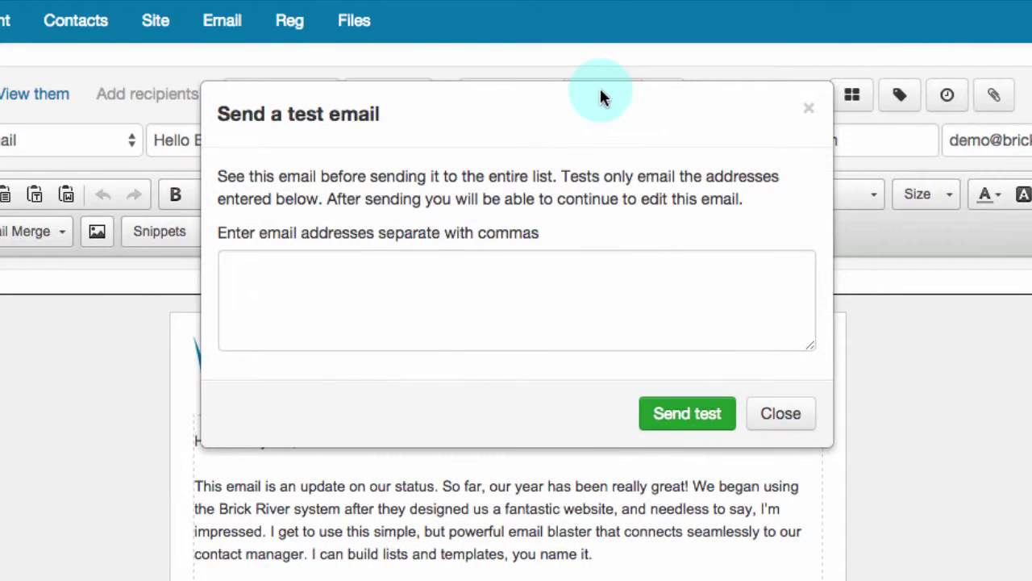
{"action": "left_click", "coordinate": [443, 266]}
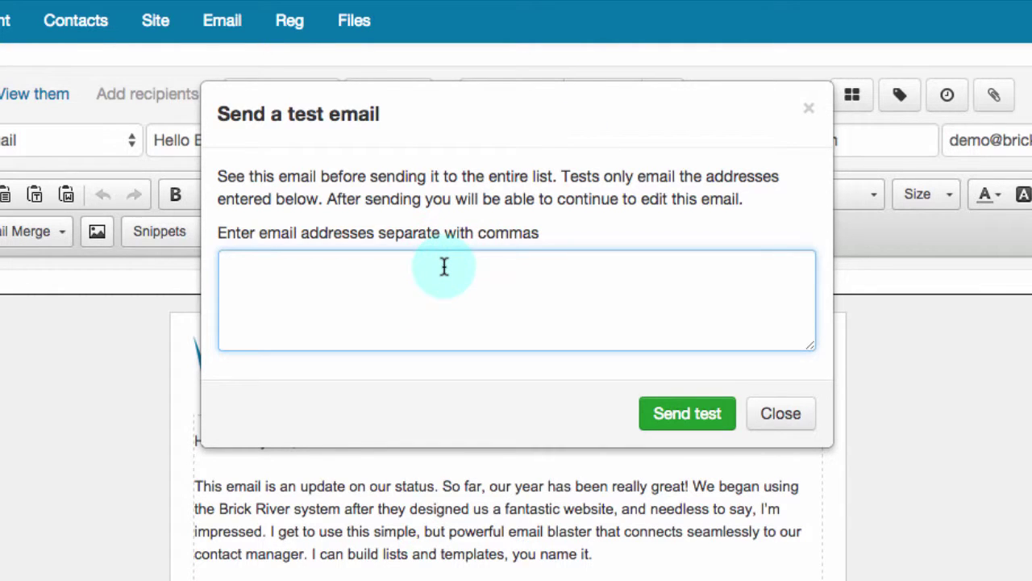
{"action": "key", "text": "Escape"}
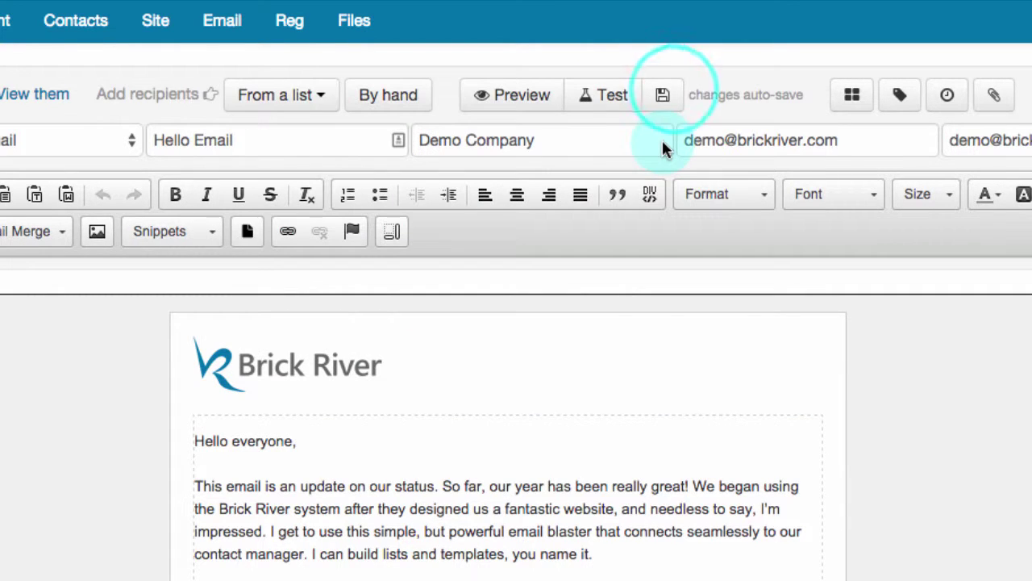
{"action": "left_click", "coordinate": [674, 96]}
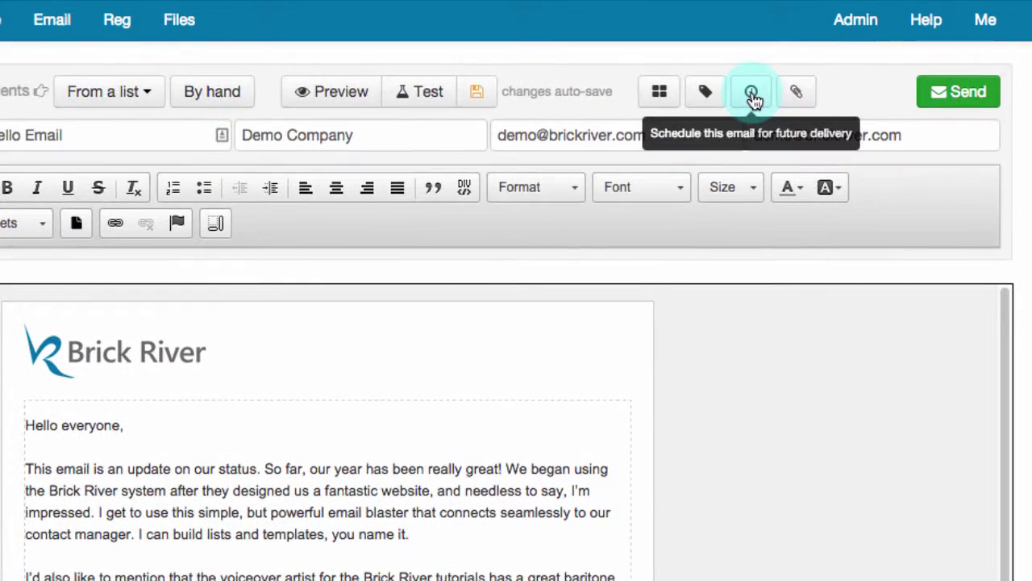
Step: Examine the delivery scheduling options and the date calendar, leaving the email unscheduled
{"action": "left_click", "coordinate": [823, 68]}
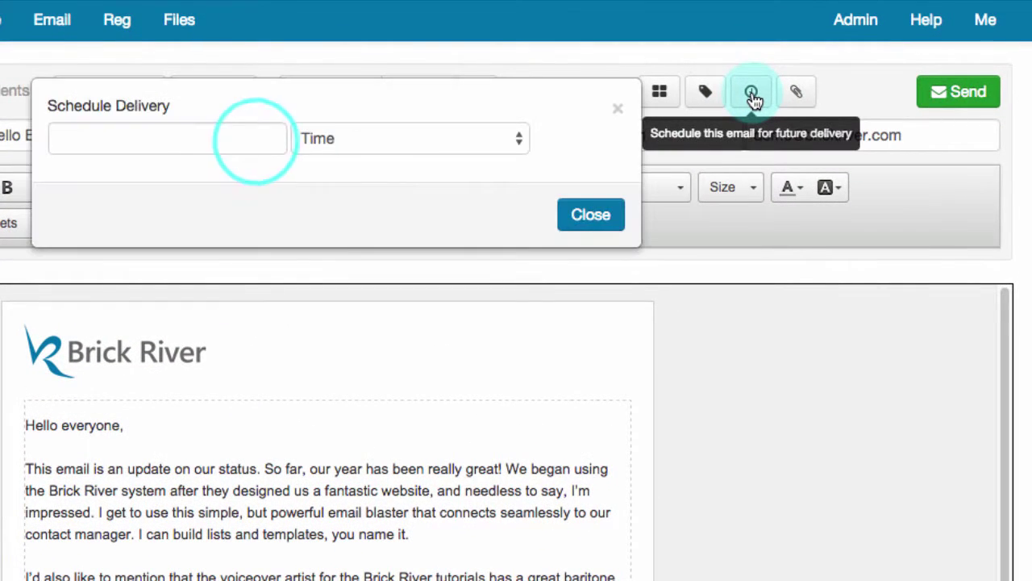
{"action": "left_click", "coordinate": [255, 141]}
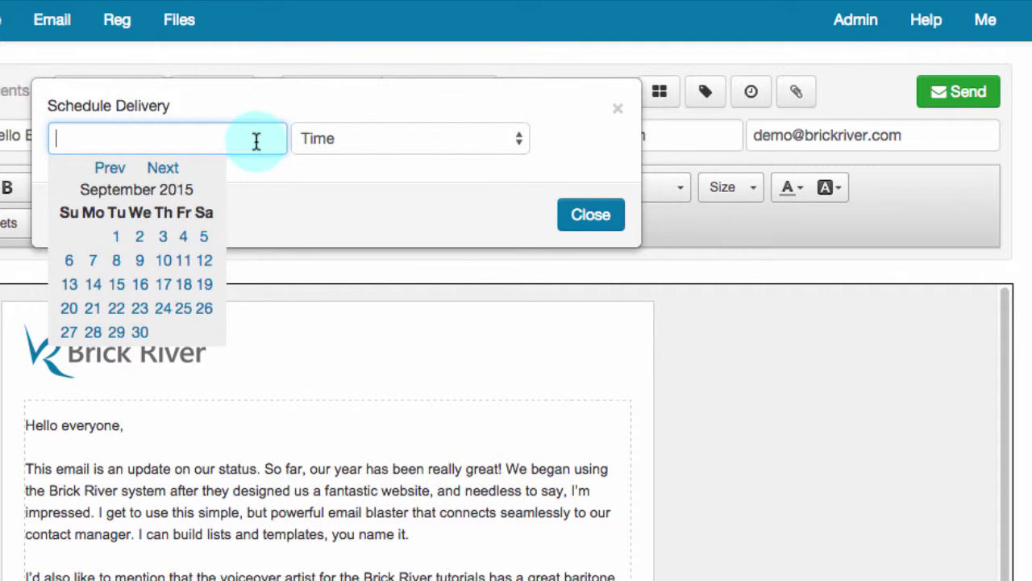
{"action": "key", "text": "Escape"}
Step: Send the "Hello Email" message to its recipient list and confirm the sending
{"action": "left_click", "coordinate": [970, 95]}
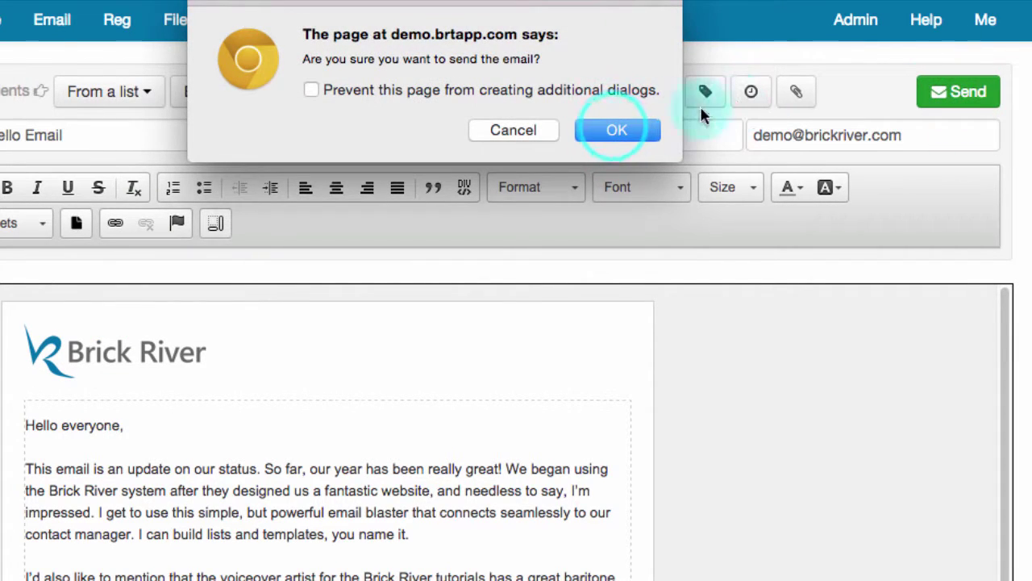
{"action": "left_click", "coordinate": [618, 129]}
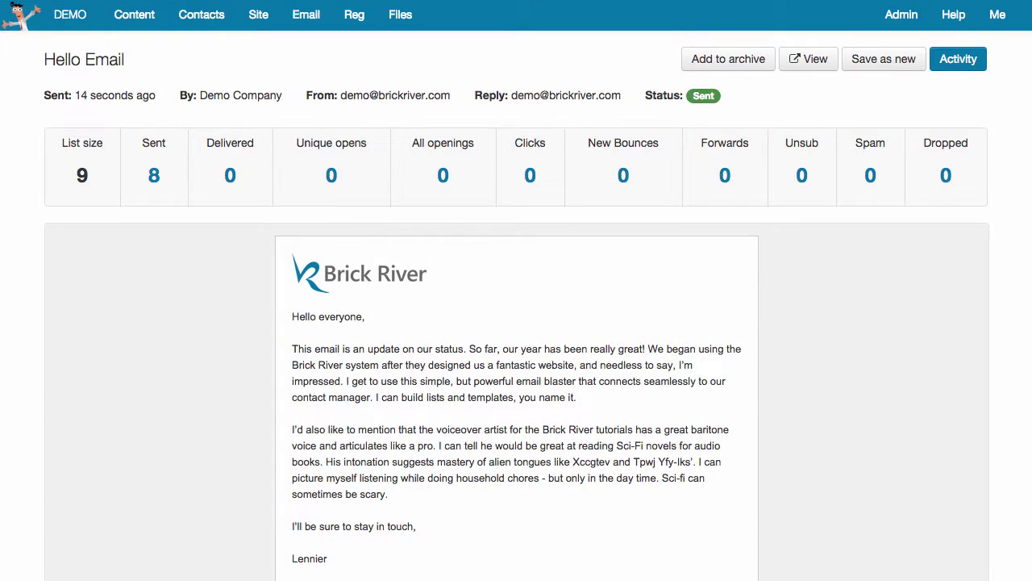